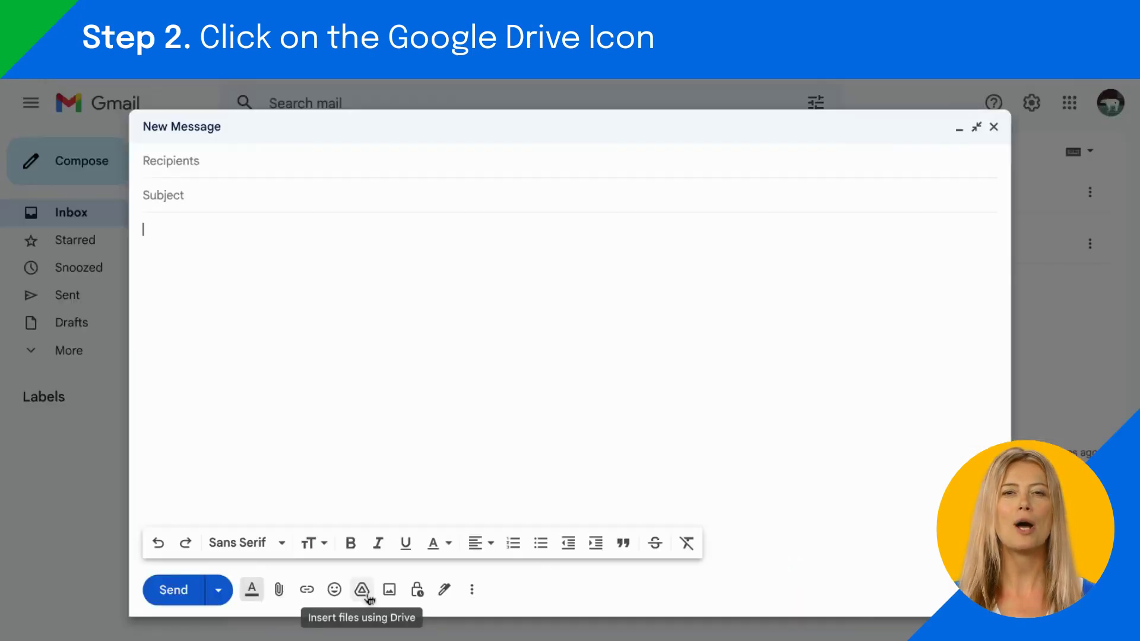
Step: Open the 'Insert files using Google Drive' picker from the compose toolbar
click(362, 589)
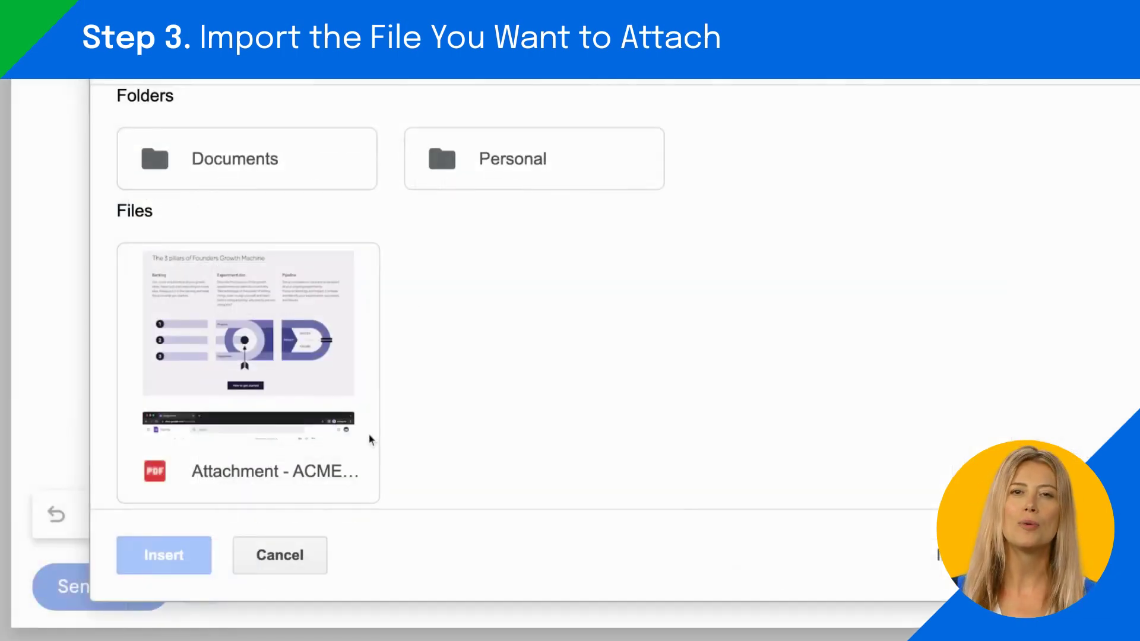
Step: Insert 'Attachment - ACME Corp.pdf' from My Drive into the message as a Drive link
click(371, 438)
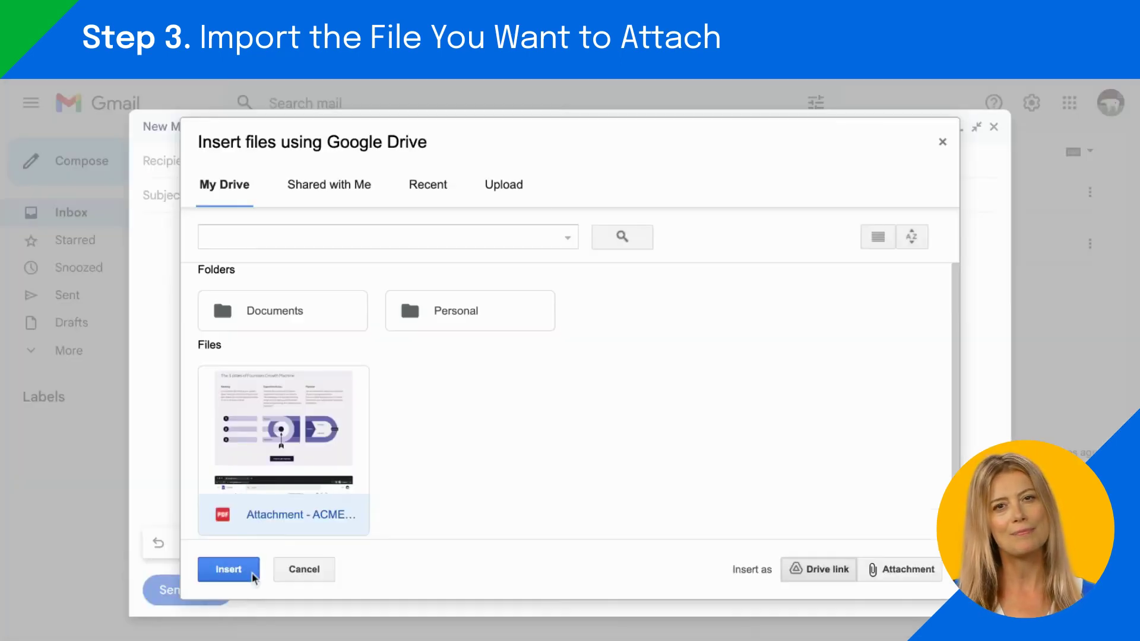
click(228, 569)
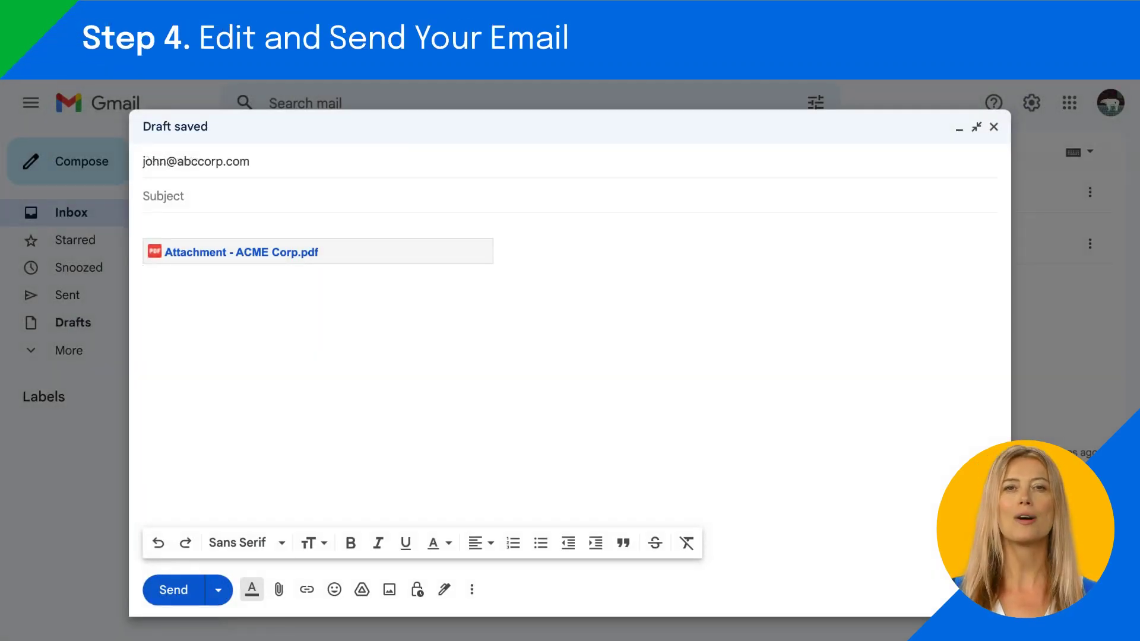
text(ACME Corp - Attachment)
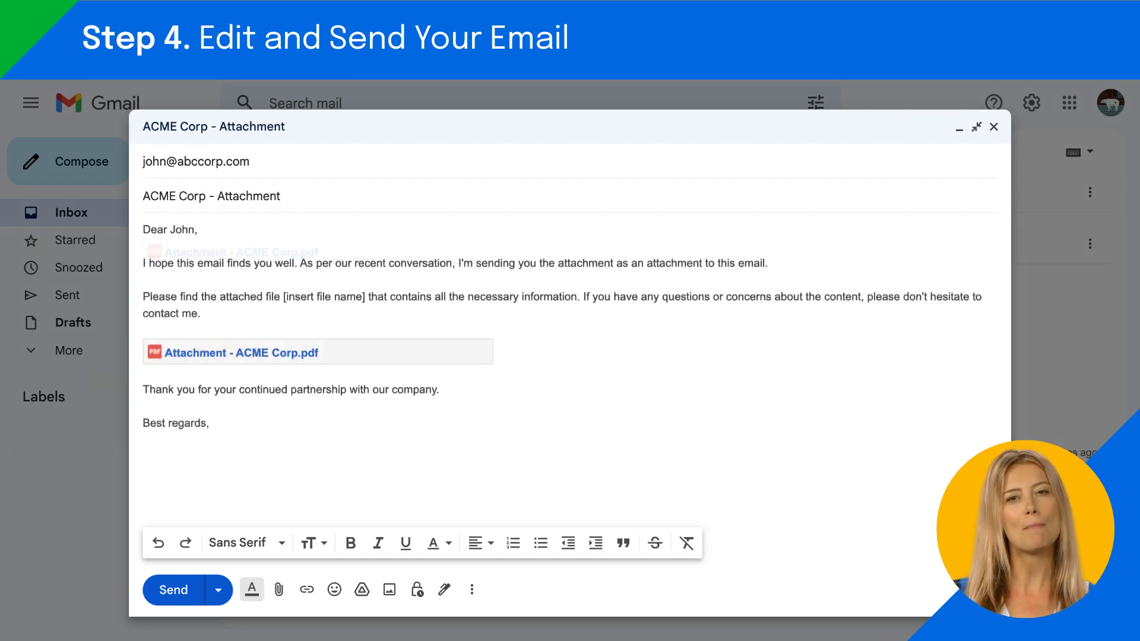